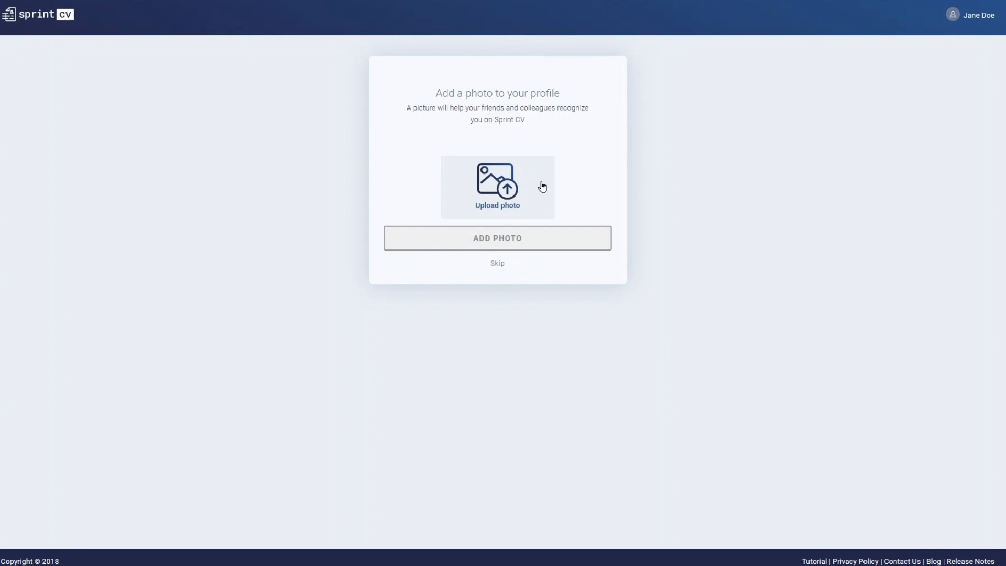
- Upload Profile_Pic_2 from the Desktop folder as the profile photo and save it
click(542, 186)
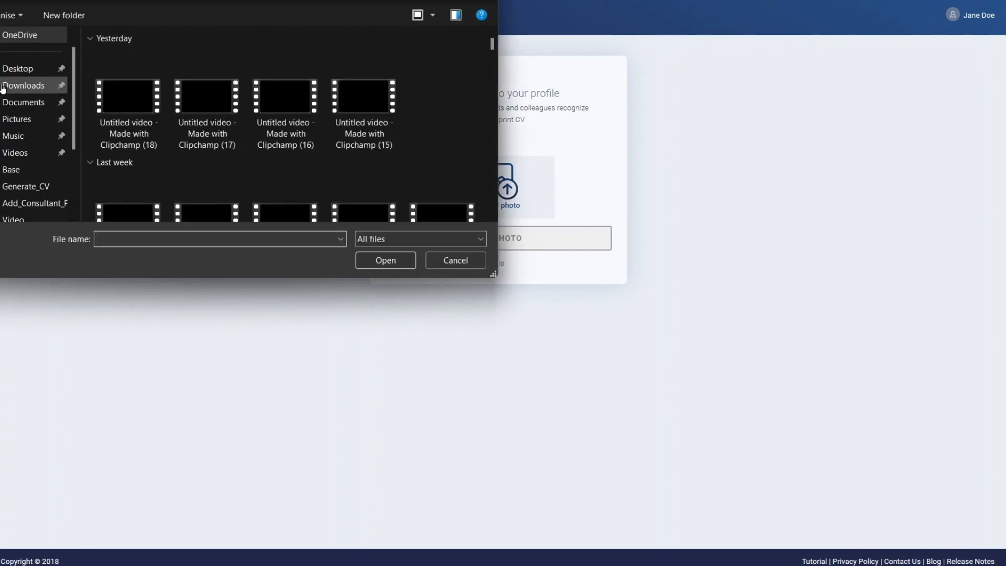
click(18, 69)
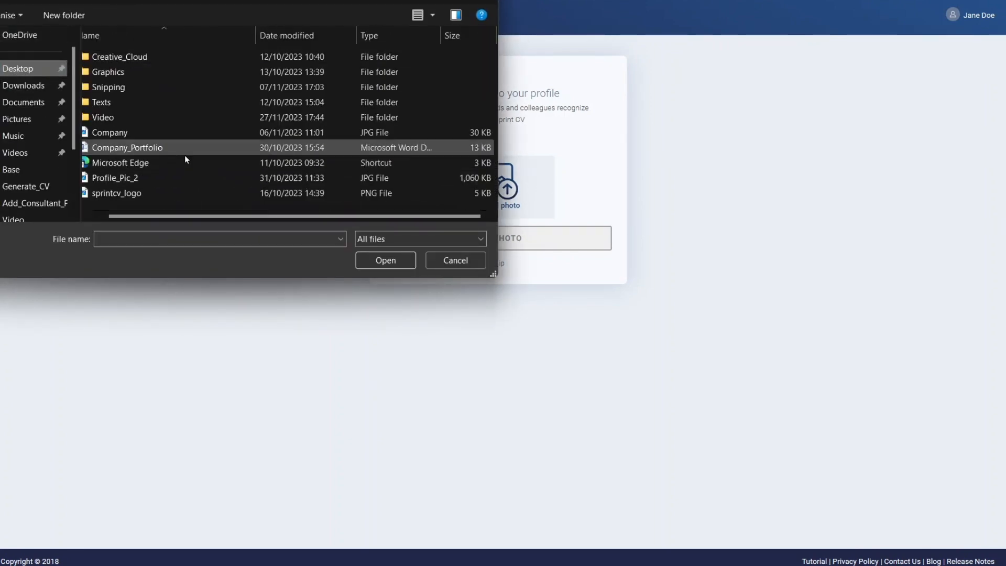
click(157, 177)
click(384, 262)
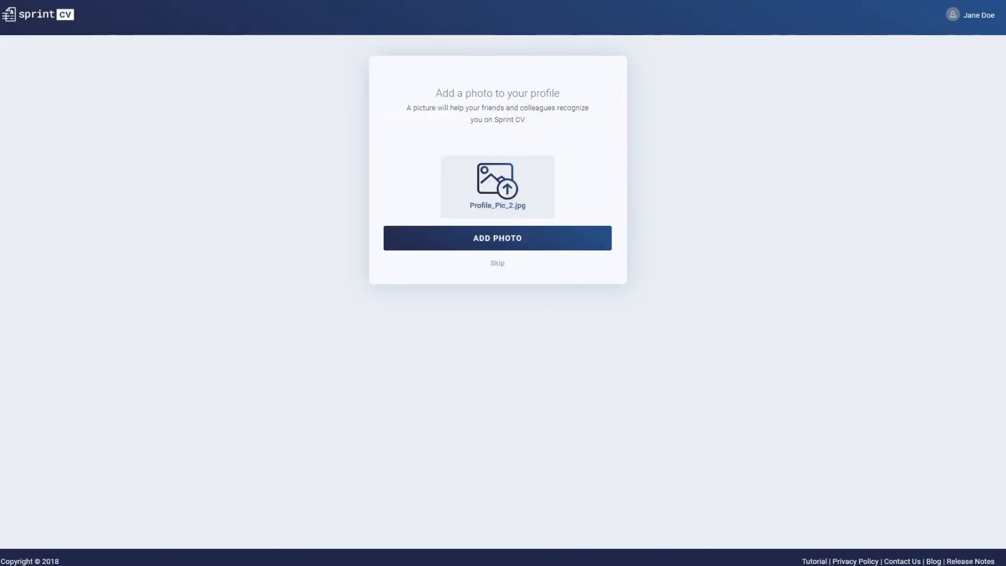
click(566, 236)
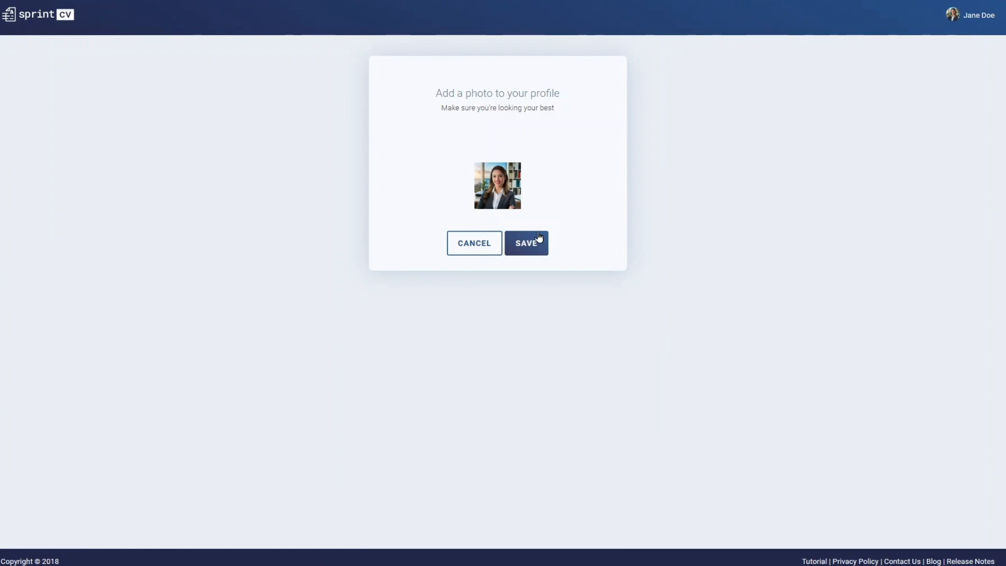
click(539, 238)
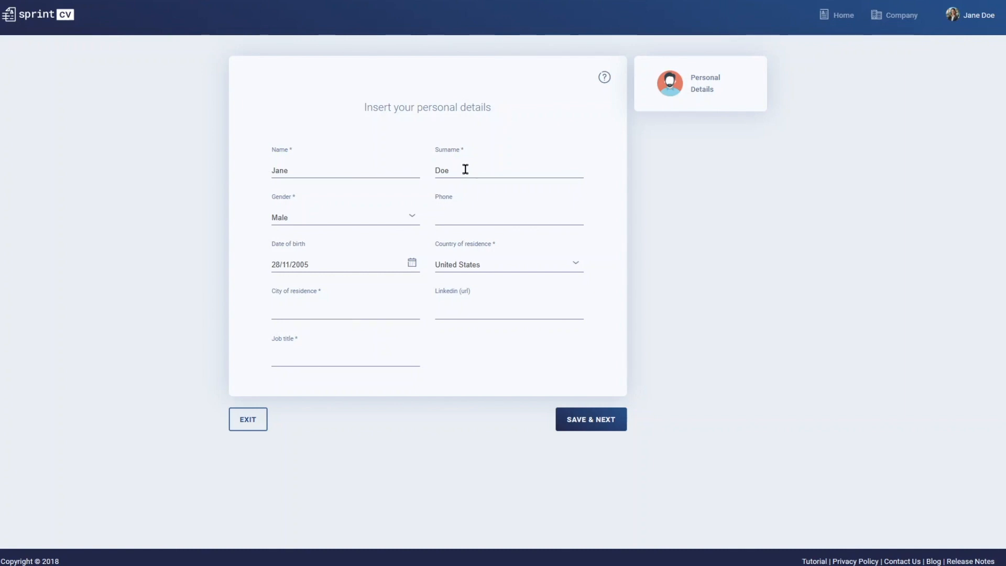
- Set the gender to Female and the city of residence to New York, keeping United States as the country
click(417, 216)
click(392, 242)
click(521, 265)
click(521, 264)
click(385, 305)
text(New York)
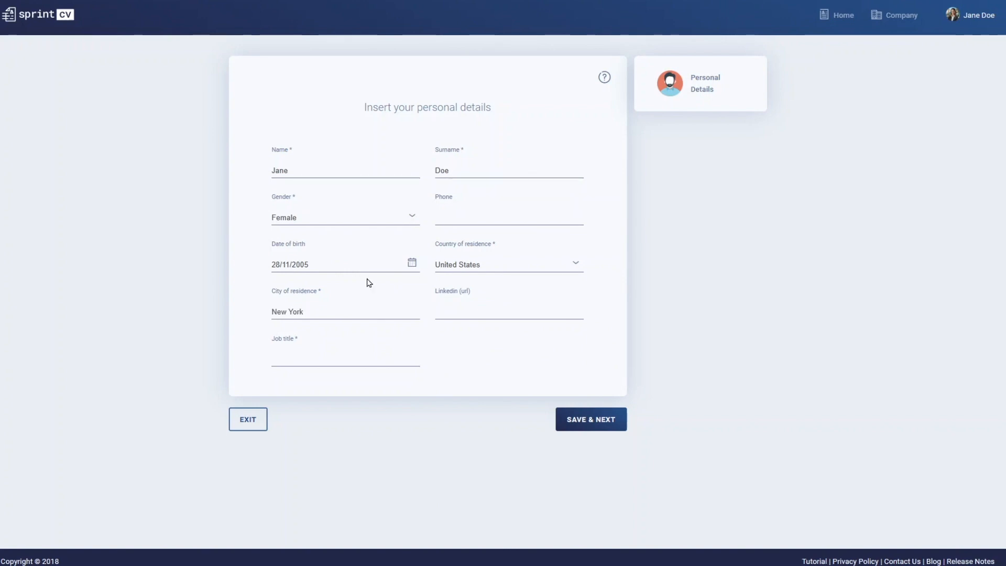
- Fill in the phone number and the LinkedIn profile URL in the personal details
click(534, 217)
text(345 678 908)
click(502, 310)
text(linkedin.com/in/jane.doe)
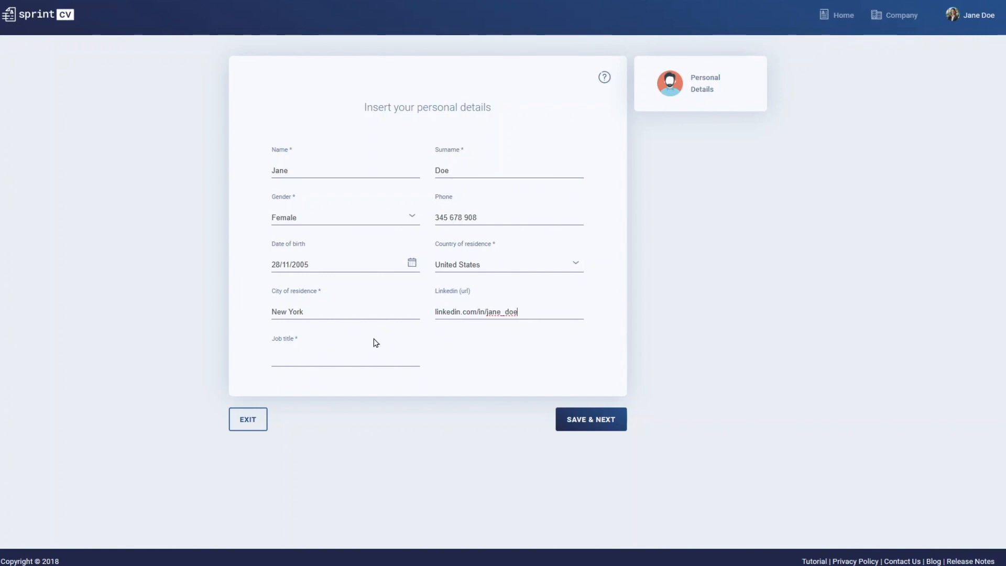
- Enter Hiring Manager as the job title and save the personal details
click(399, 358)
text(Hiring Manager)
click(623, 425)
click(619, 427)
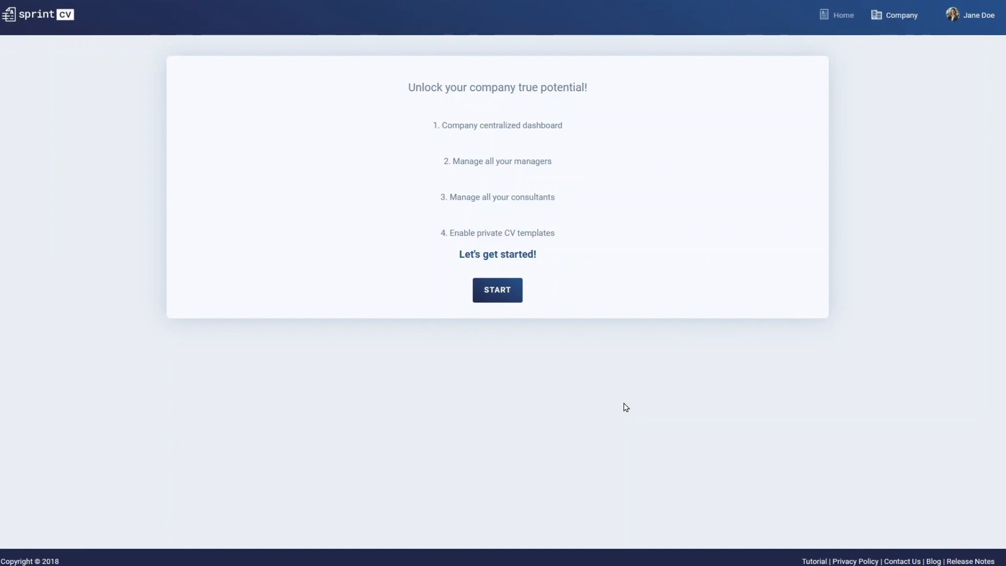
click(521, 295)
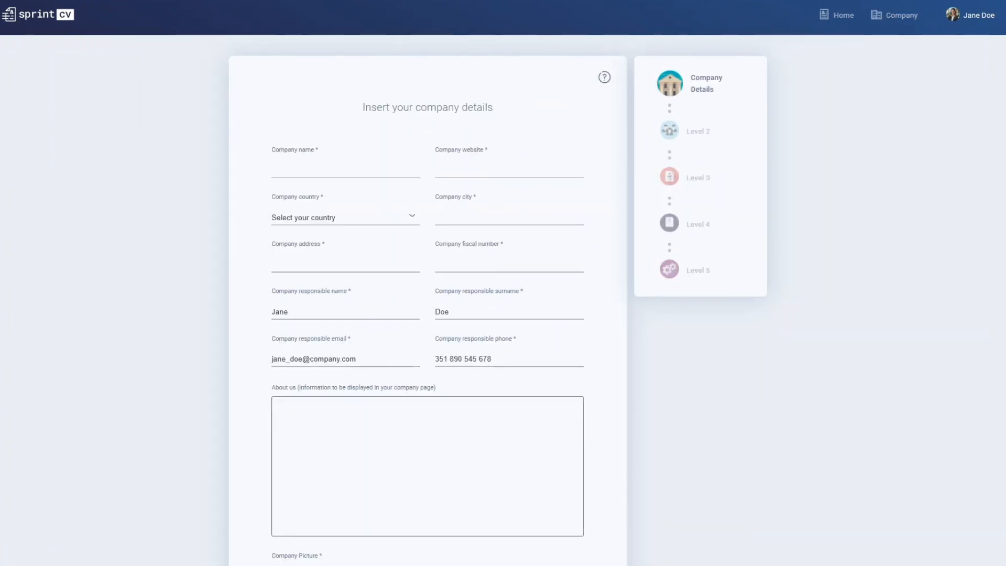
click(359, 170)
text(Company)
key(Tab)
text(www.company.com)
click(411, 217)
text(un)
scroll(387, 322, down, 1)
click(356, 382)
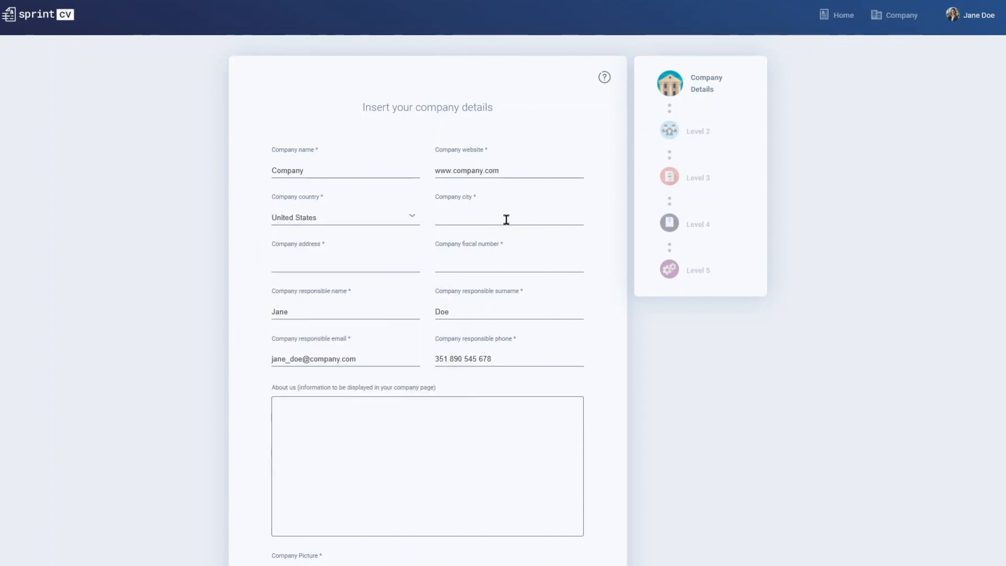
- Set the company city to New York and fill in the company's address and fiscal number
click(542, 215)
text(New York)
click(385, 268)
text(5th Avenue, 6)
click(470, 265)
text(369 875)
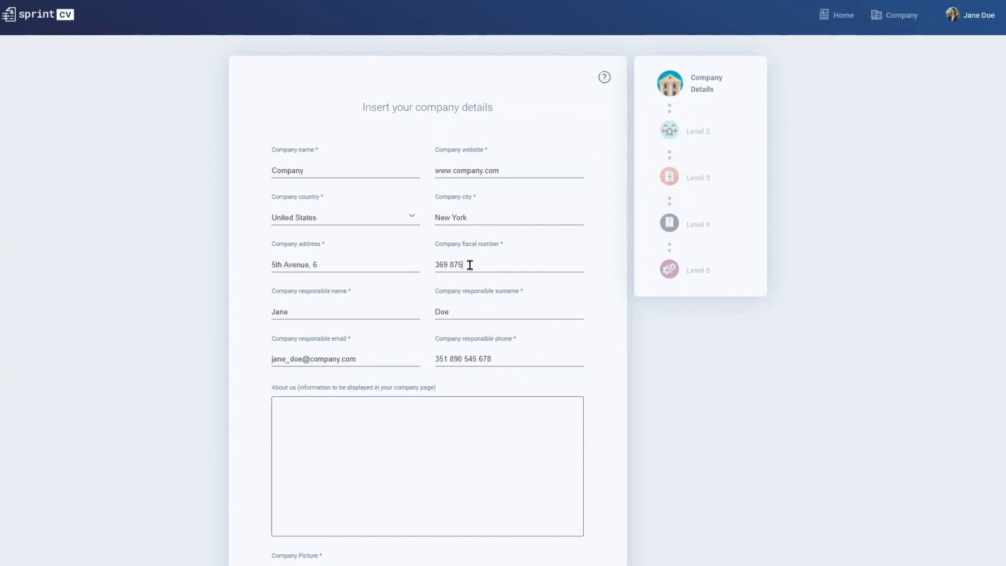
text( 246)
- Insert the prepared About us text beginning "At Company, we are a team of passionate and skilled professionals"
scroll(530, 429, down, 3)
click(512, 256)
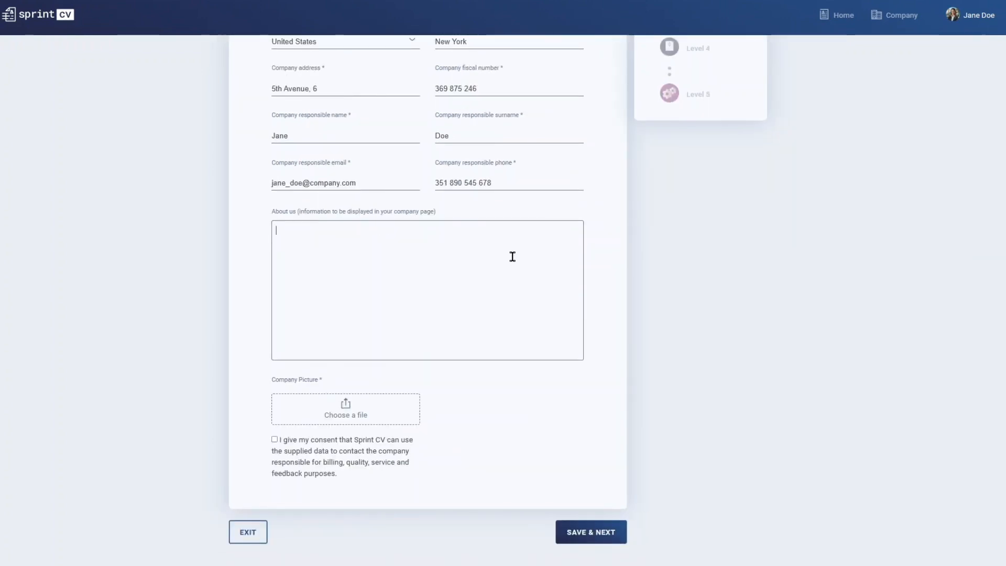
text(At Company, we are a team of passionate and skilled professionals committed to revolutionizing the digital landscape. With years of expertise in the IT industry, we specialize in providing innovative solutions that empower businesses to thrive in the ever-evolving technological landscape.)
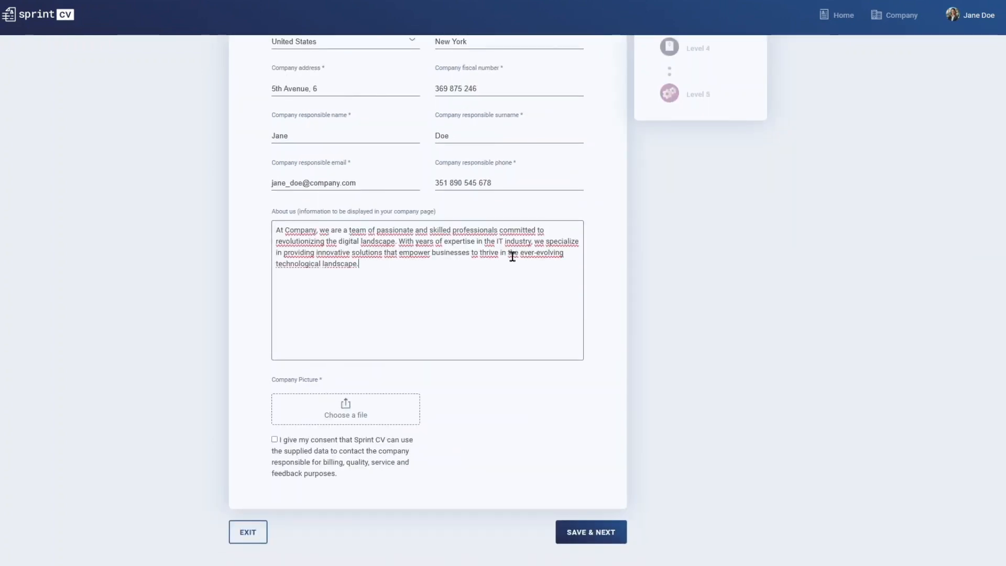
- Upload Company.jpg as the company picture, give consent to the data use and save the company details
click(411, 418)
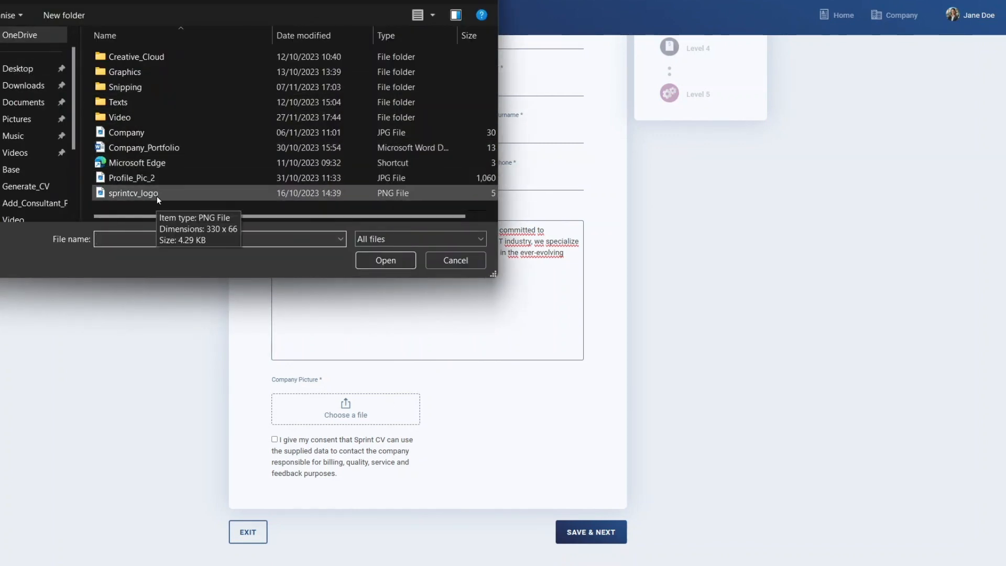
click(157, 132)
click(375, 257)
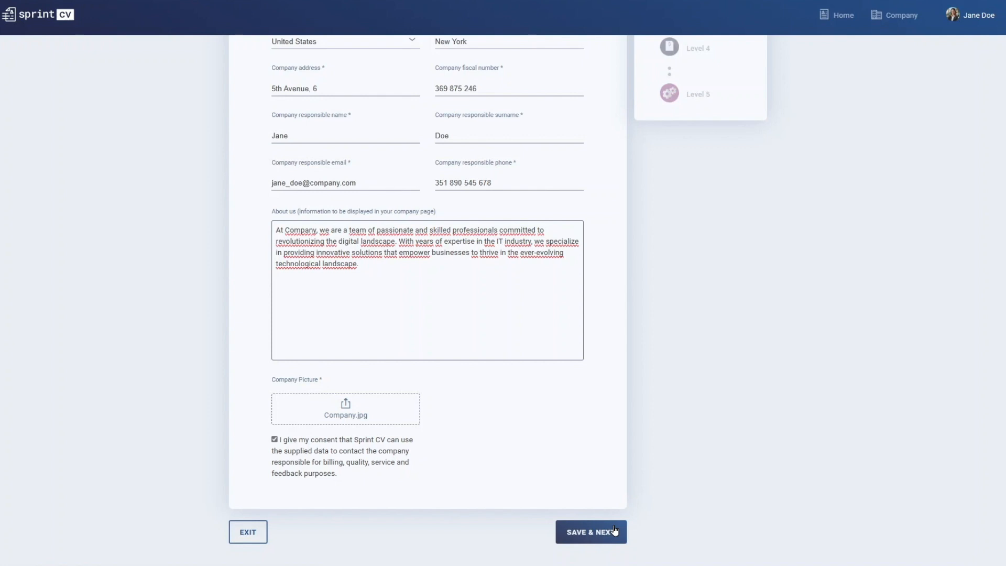
click(615, 531)
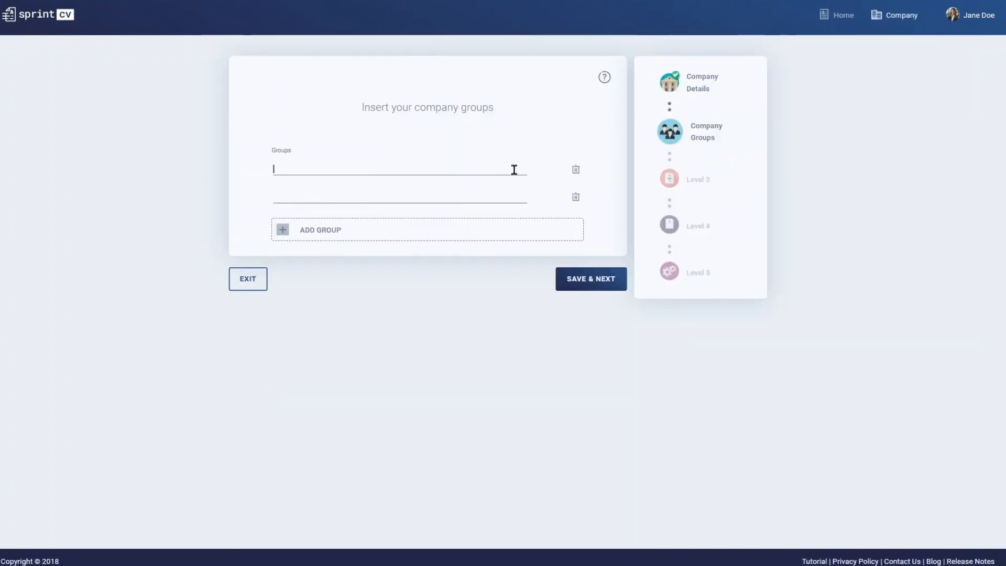
- Name the two company groups Candidates and Employees and save them
text(Candidates)
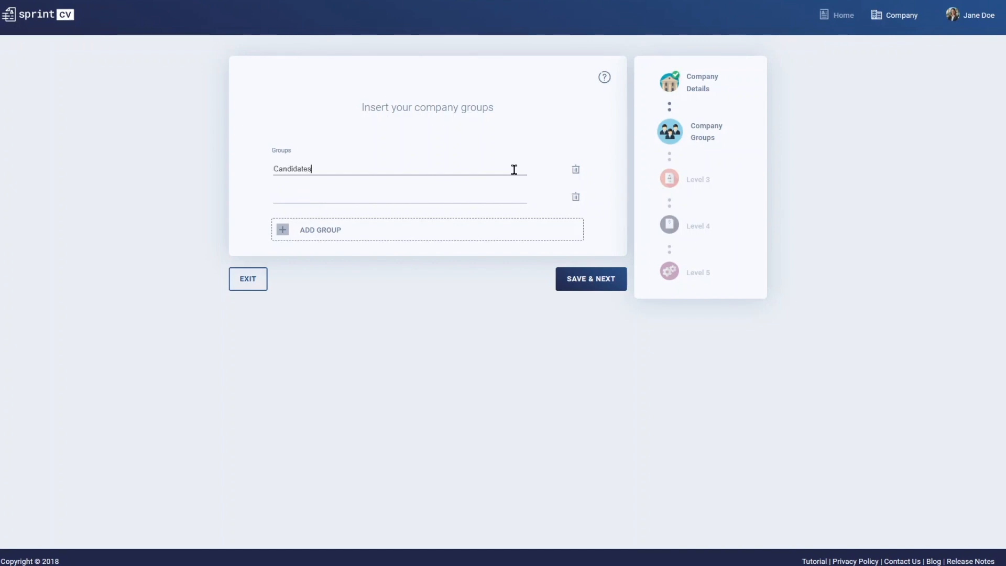
click(508, 189)
text(Employees)
click(612, 287)
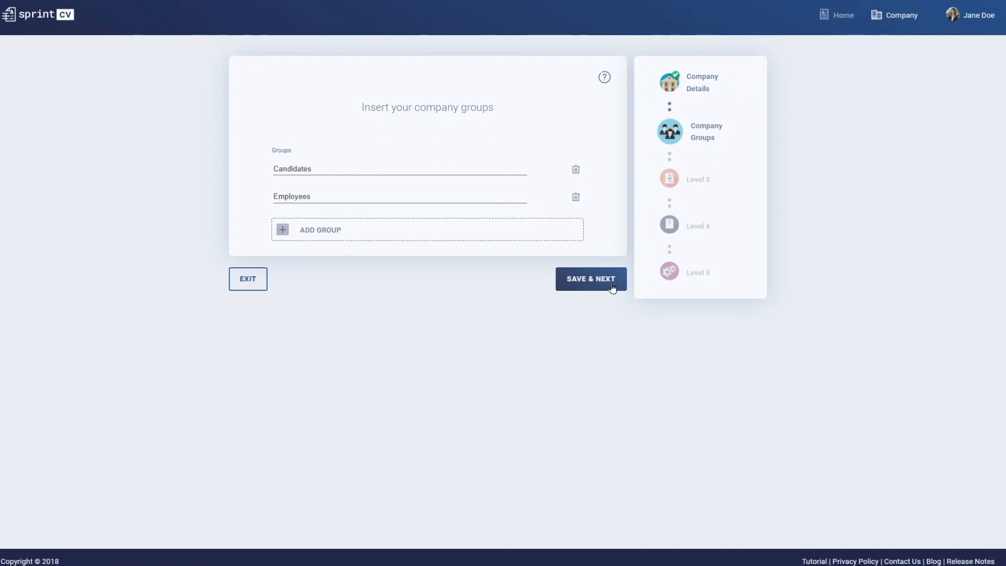
- Email a template request with Company_Portfolio and "We would like a CV template to be adjusted according to our brand guidelines.", and continue the setup
click(397, 228)
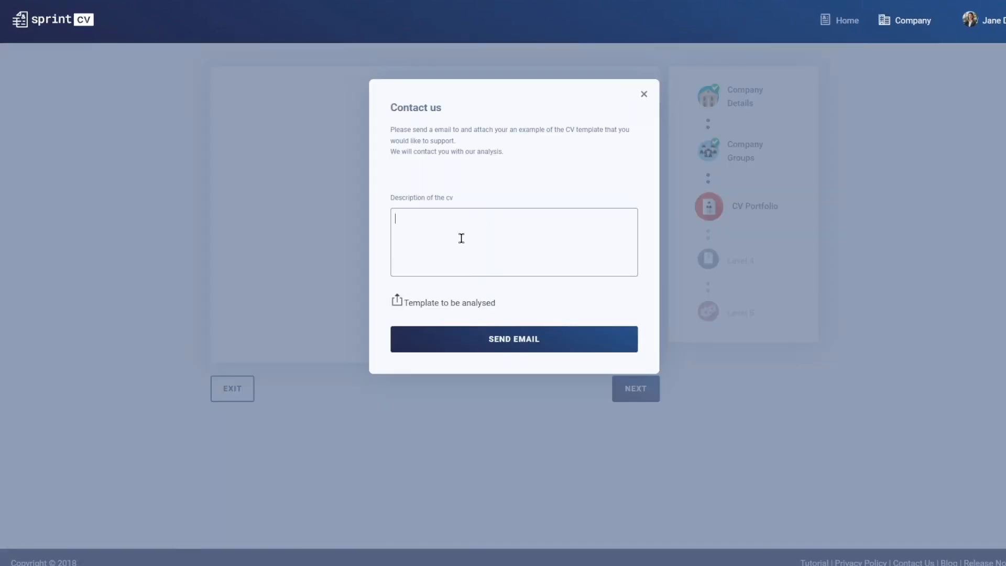
click(397, 302)
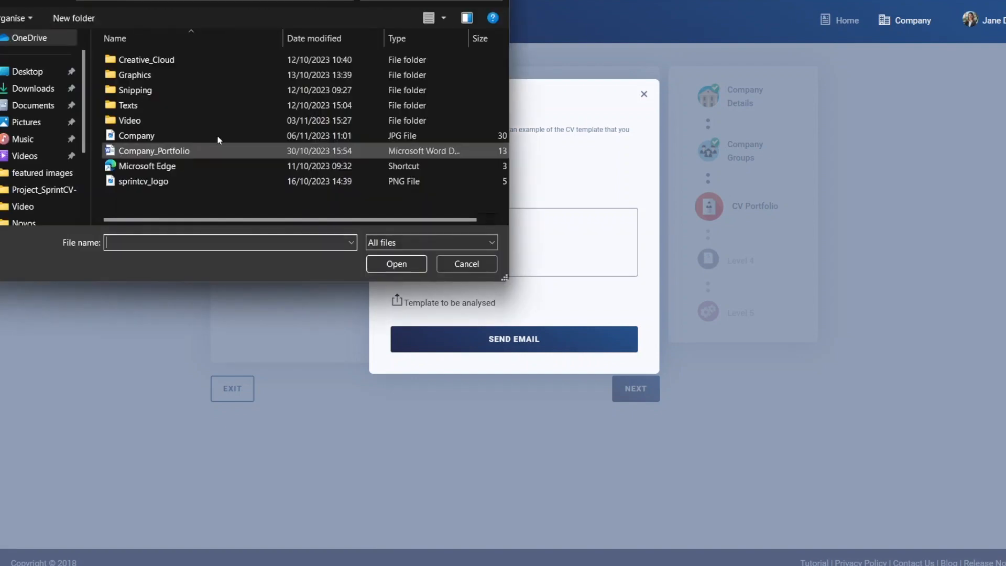
click(214, 151)
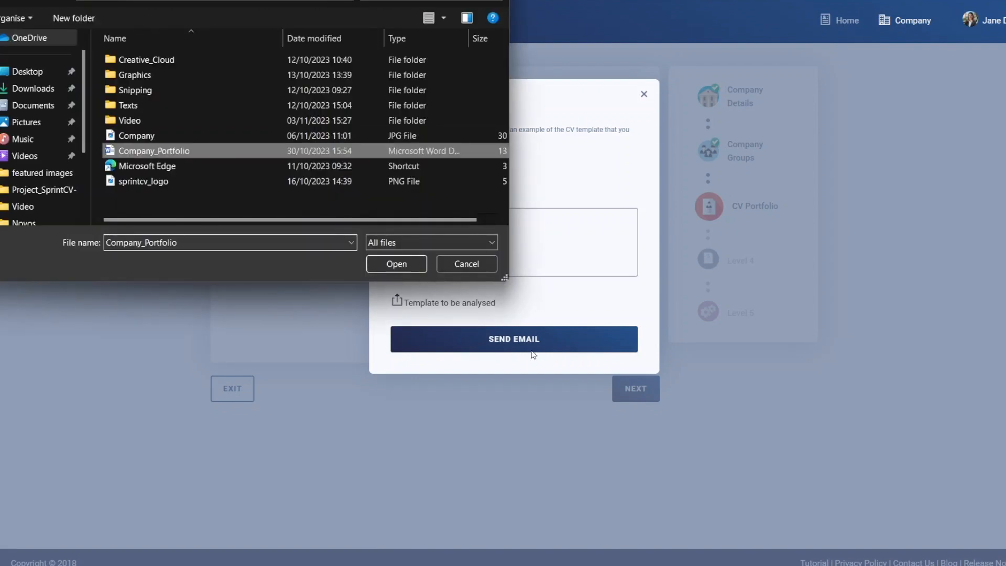
click(397, 263)
click(455, 216)
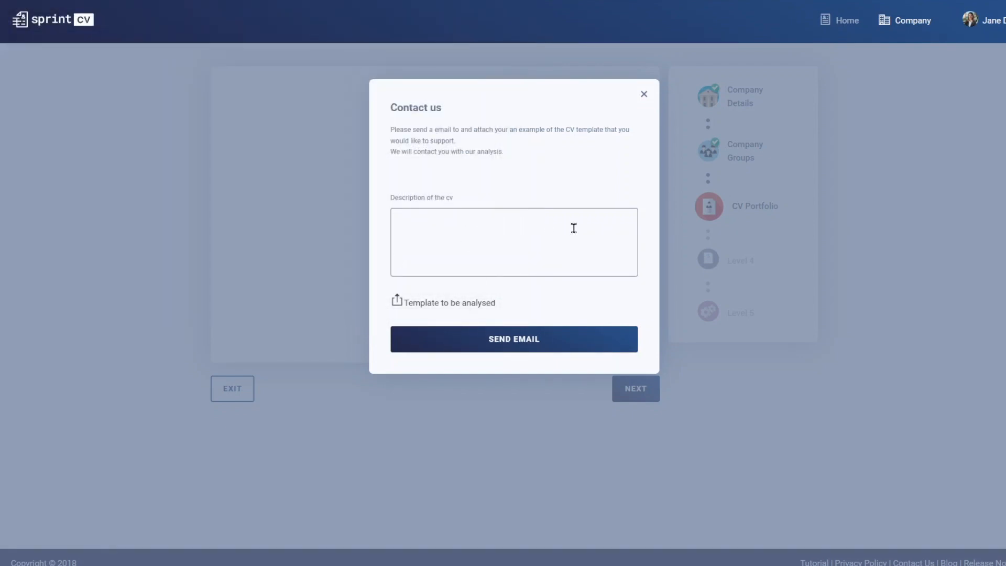
text(We would like a CV template to be adjusted according to our brand guidelines.)
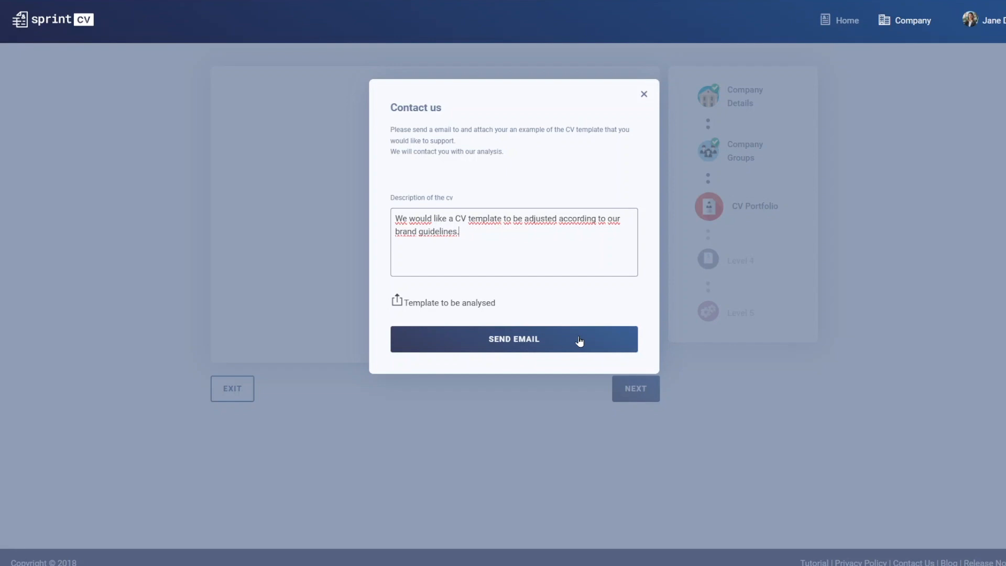
click(579, 342)
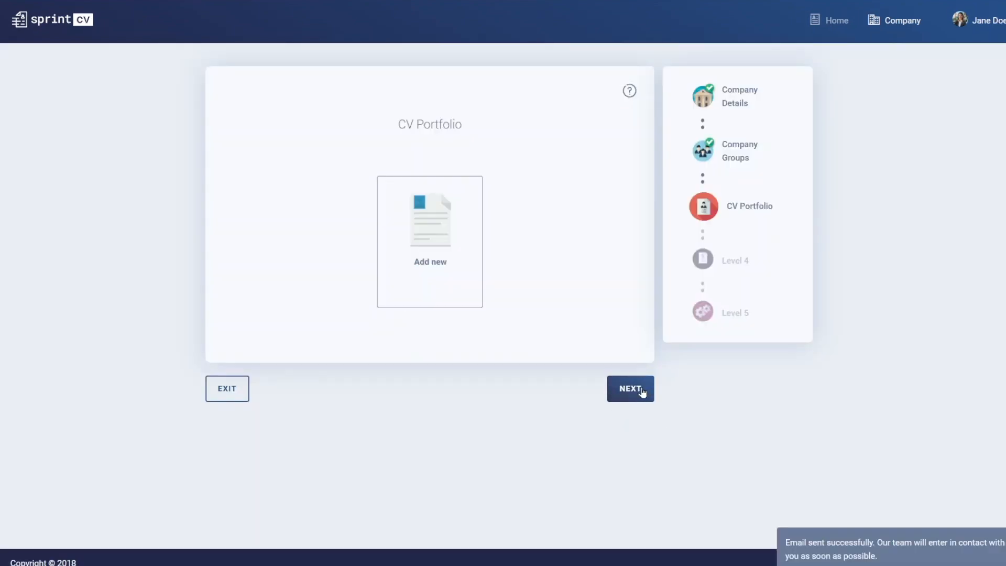
click(631, 389)
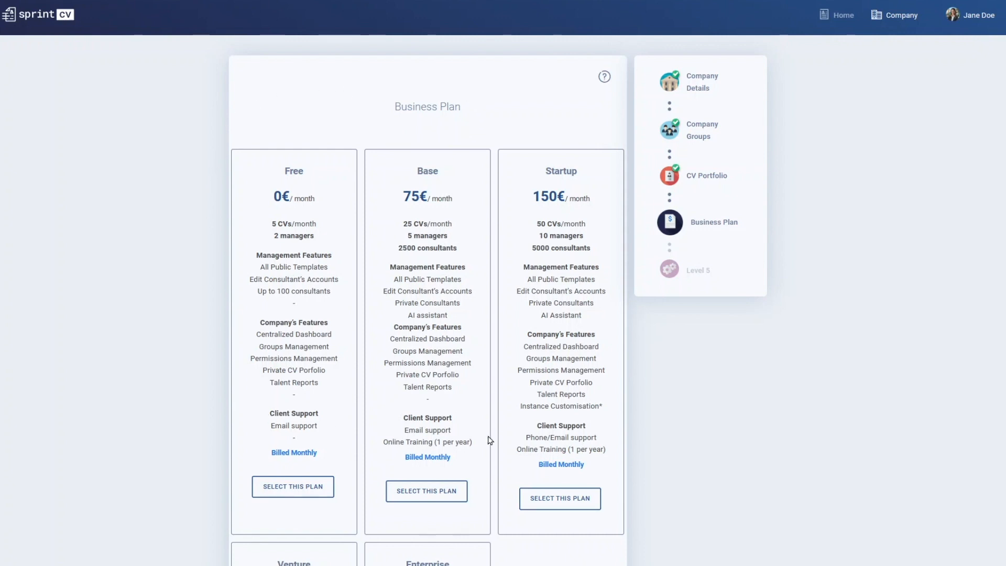
- Choose the Enterprise business plan with the 14-day free trial and save the choice
scroll(490, 441, down, 6)
scroll(490, 440, down, 4)
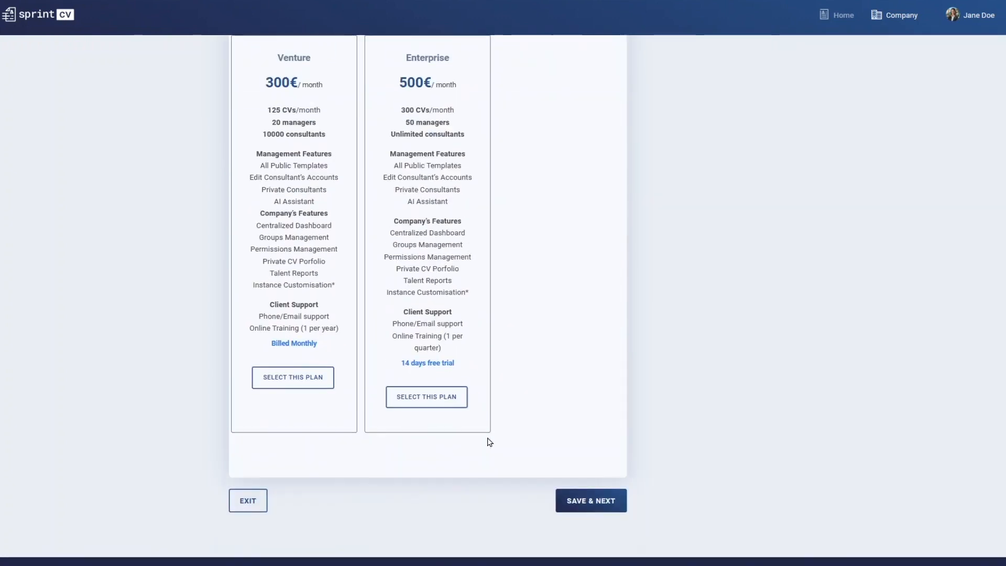
click(457, 398)
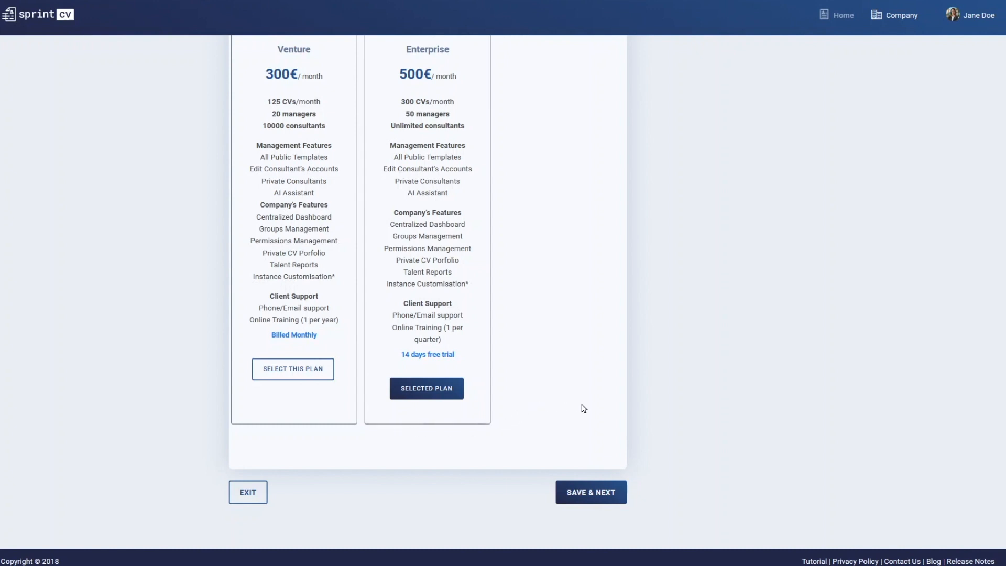
click(624, 496)
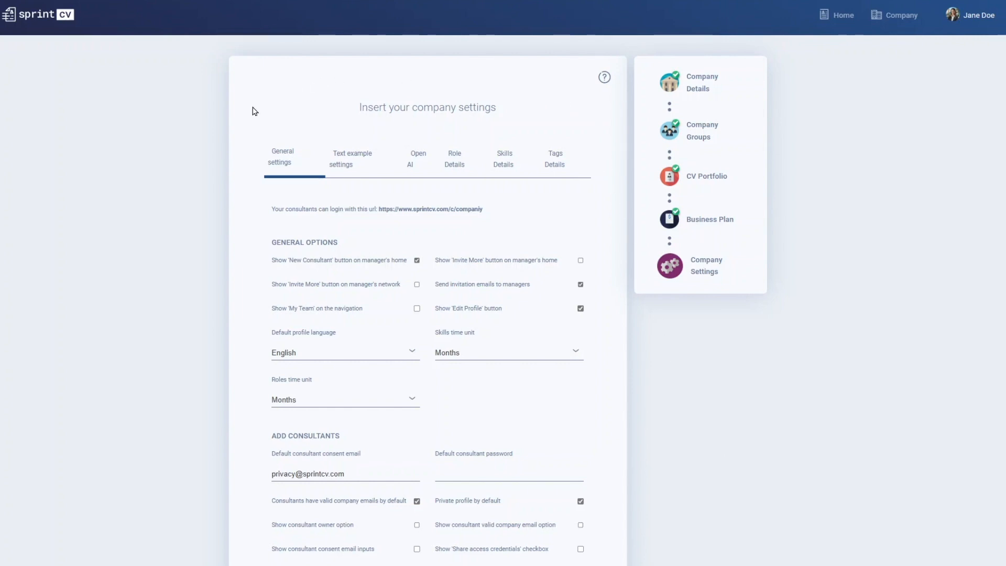
- Go to the tag details of the company settings and save to complete the company setup
click(579, 166)
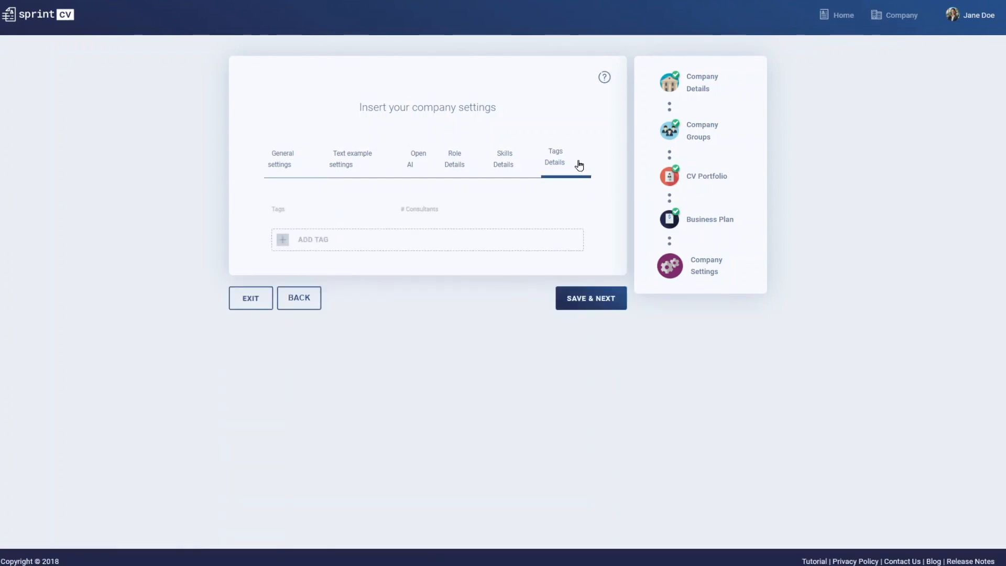
click(615, 307)
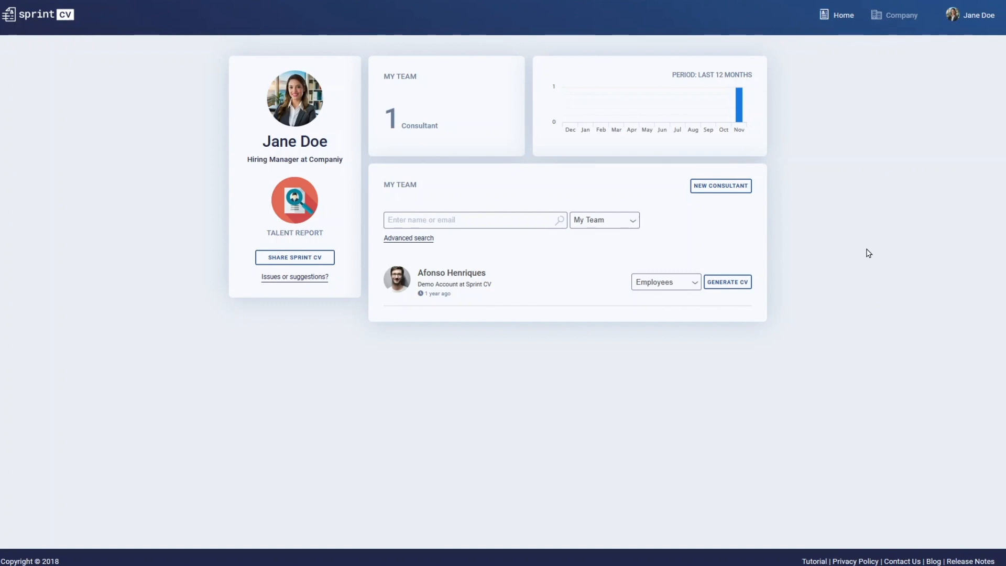
- Examine the company's manager network and the form for a new manager account, leaving the form empty
click(899, 27)
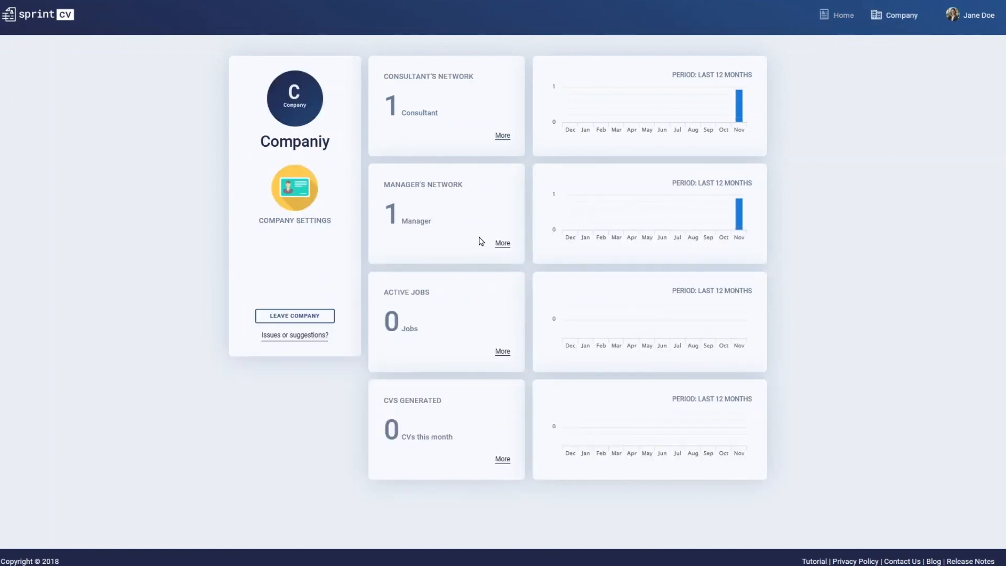
click(507, 244)
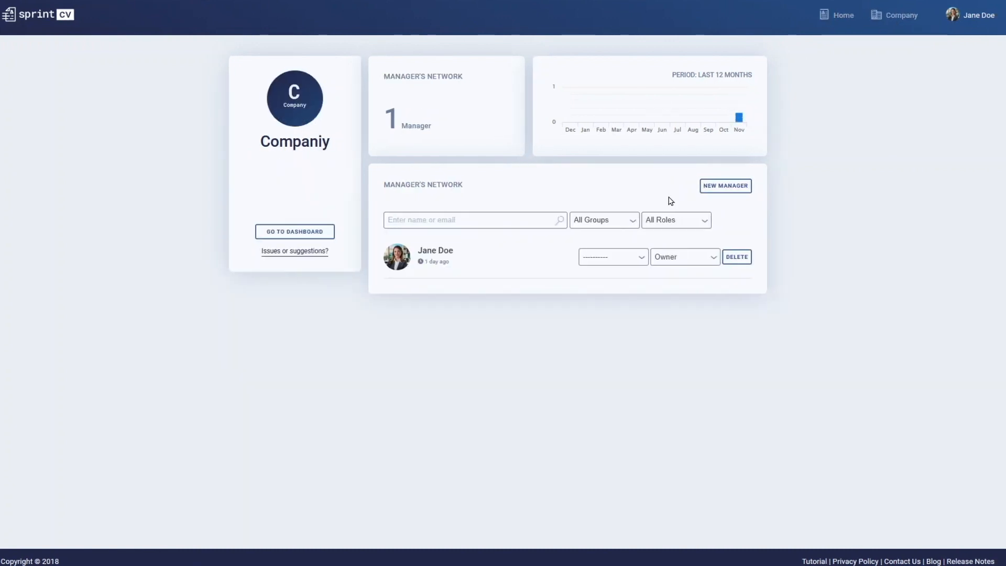
click(714, 192)
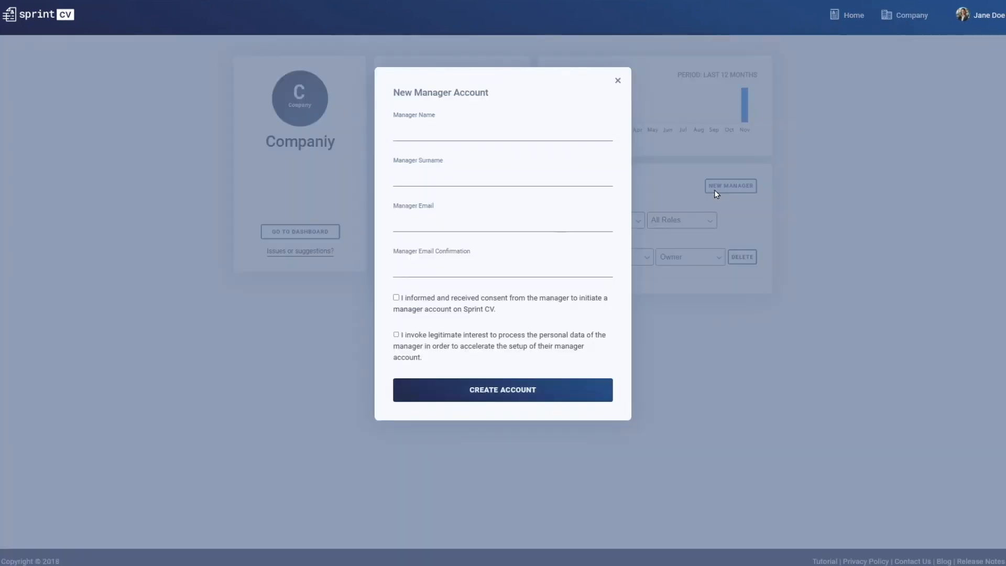
click(617, 80)
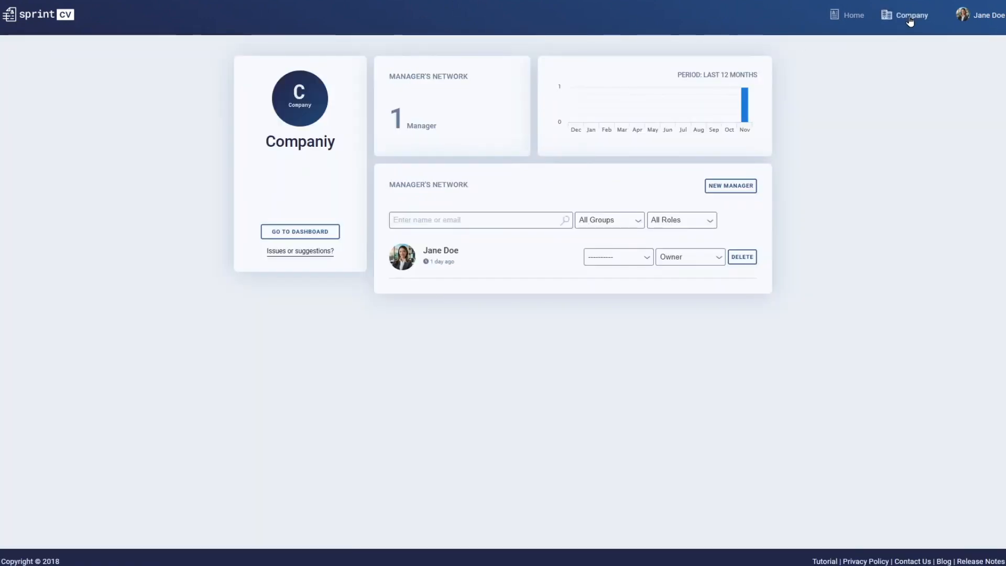
- Examine the home page's form for a new consultant account and close it without entering anything
click(861, 14)
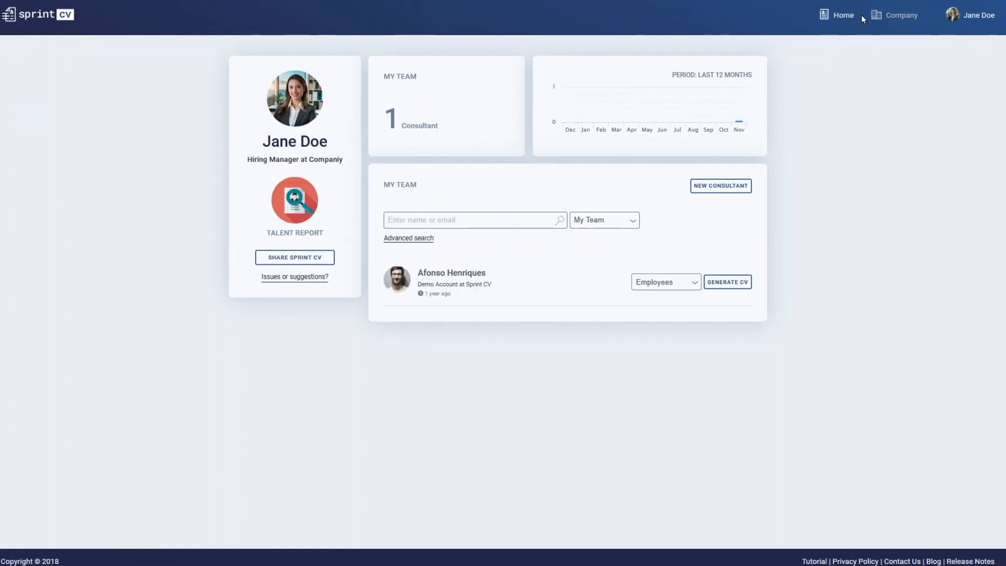
click(744, 185)
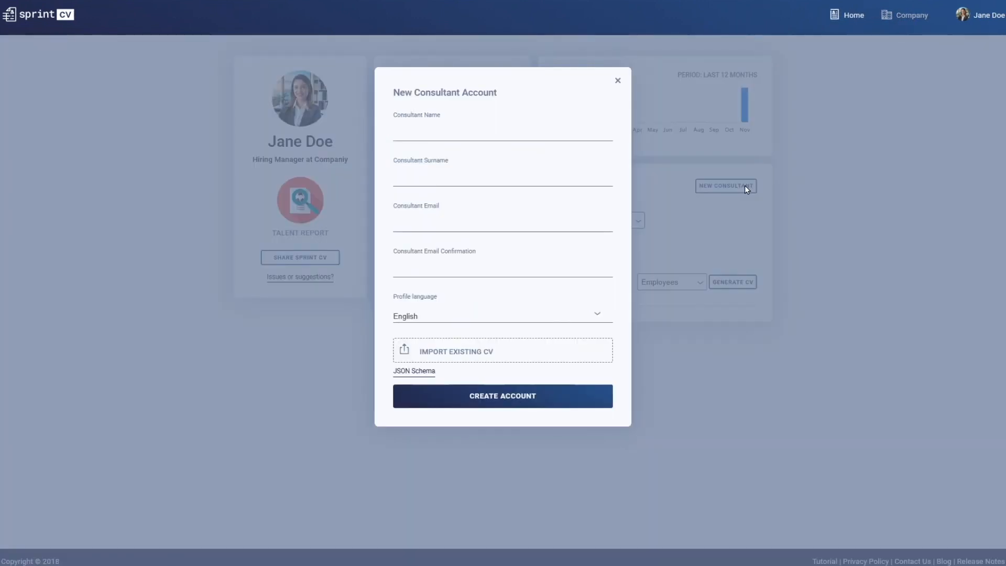
click(618, 79)
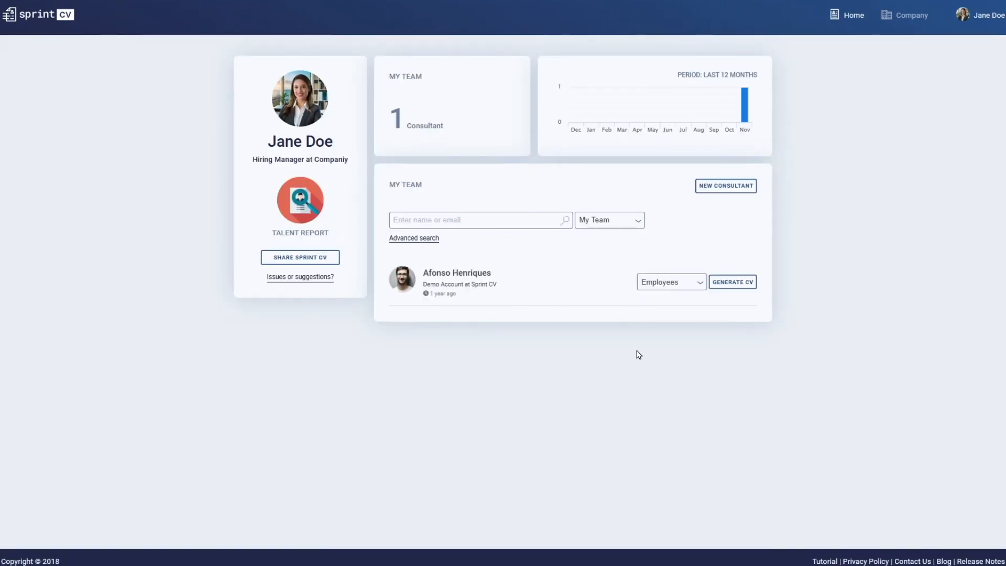
- Open the CV generator for the demo consultant in the team list
click(749, 290)
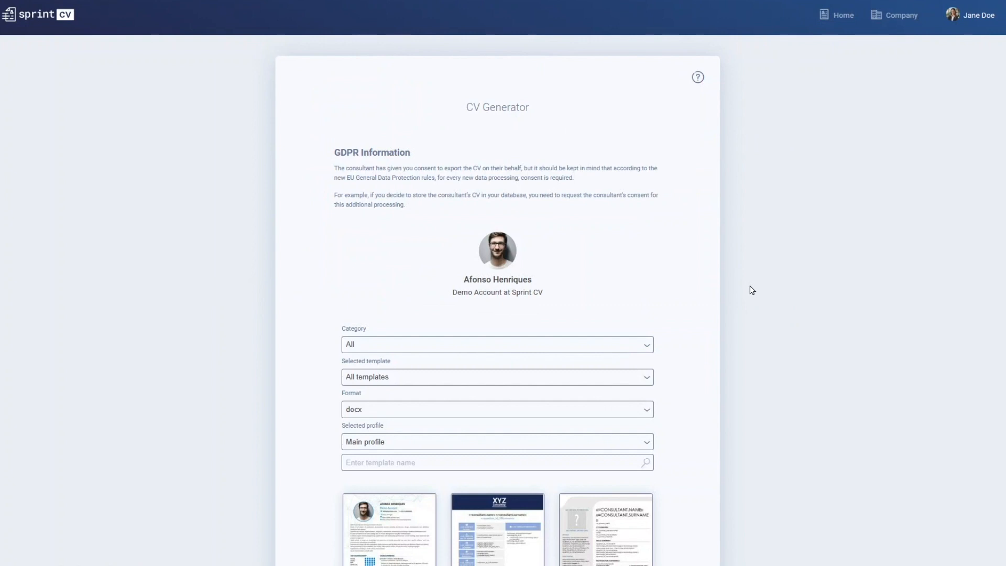